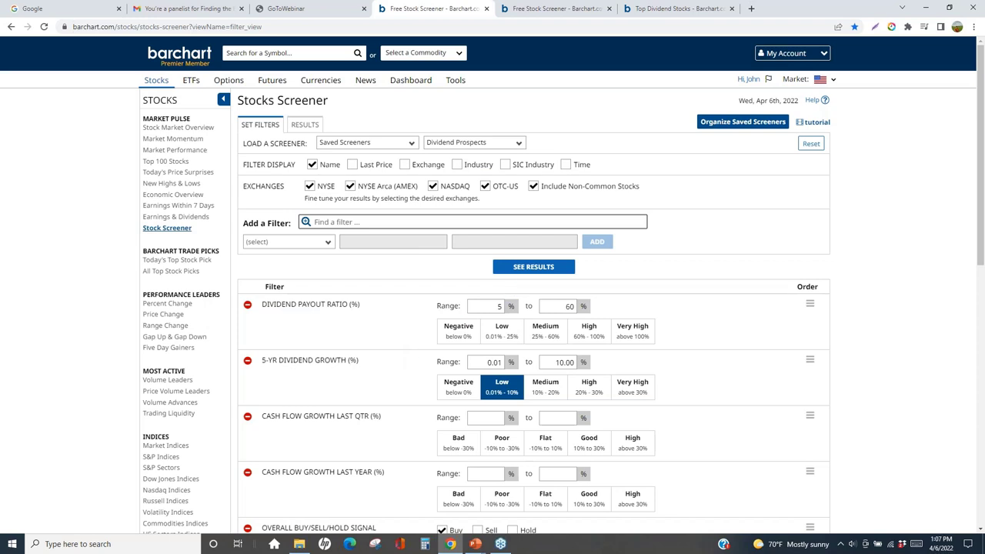
Run the Dividend Prospects screener and review the flipcharts of its results, including AEE, FE and WMT
{"action": "left_click", "coordinate": [524, 268]}
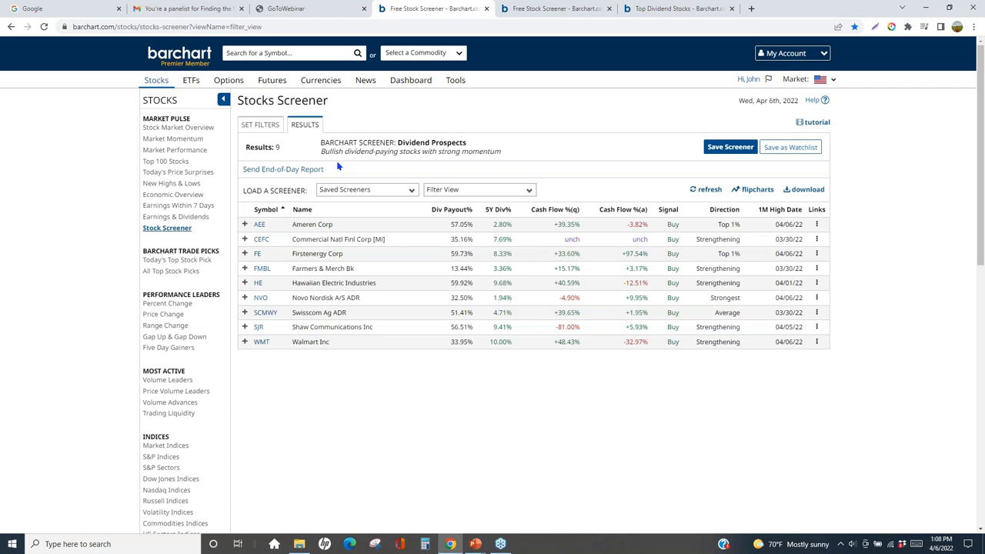
{"action": "left_click", "coordinate": [754, 190]}
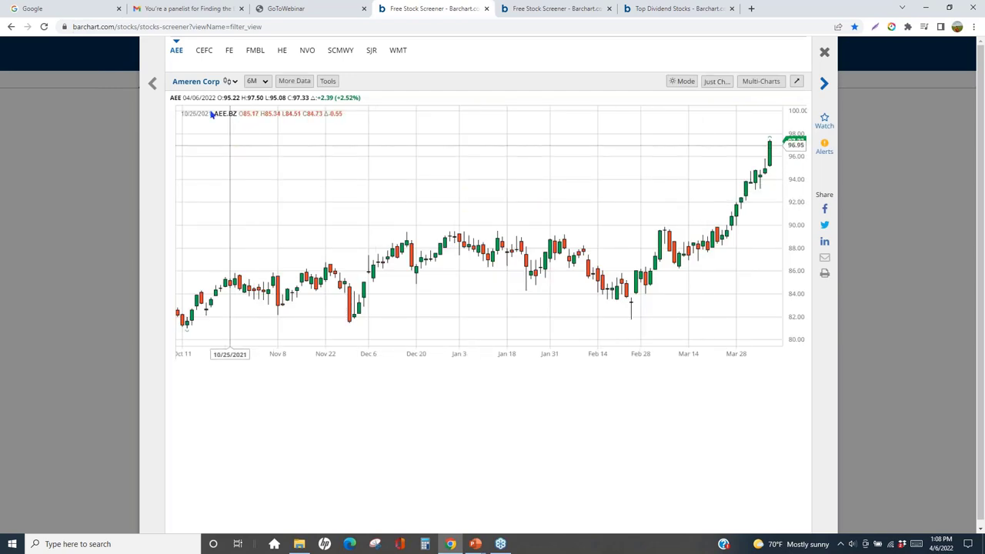
{"action": "left_click", "coordinate": [229, 50]}
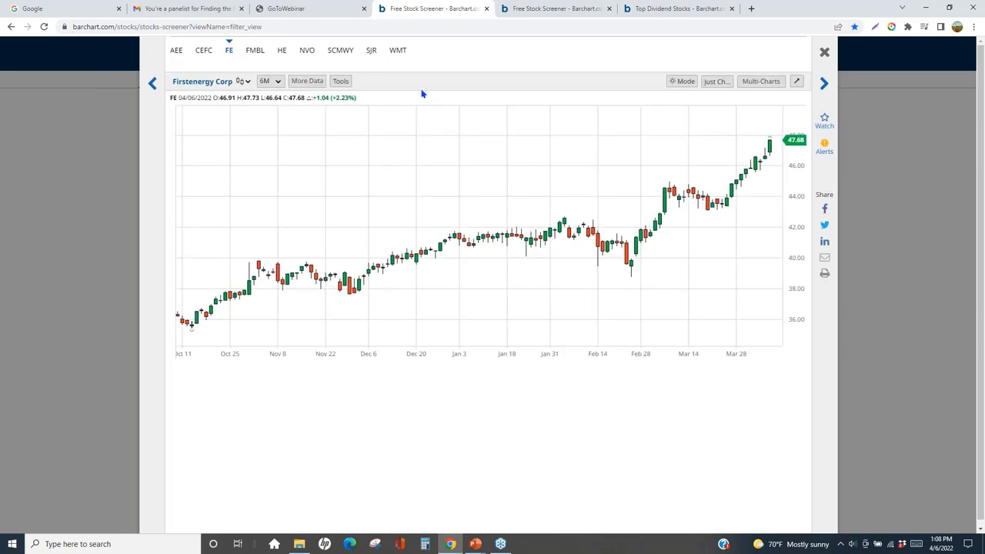
{"action": "left_click", "coordinate": [398, 51]}
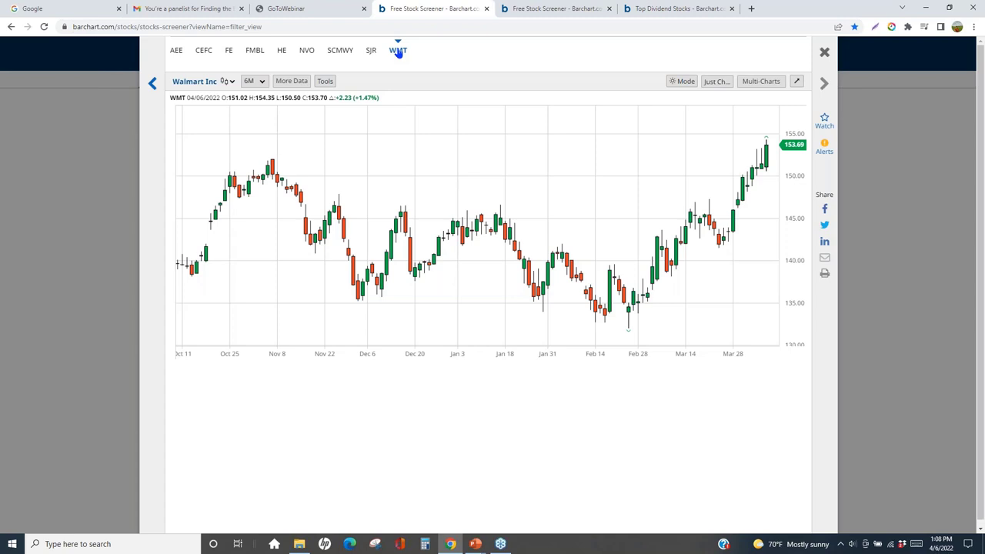
{"action": "left_click", "coordinate": [824, 54]}
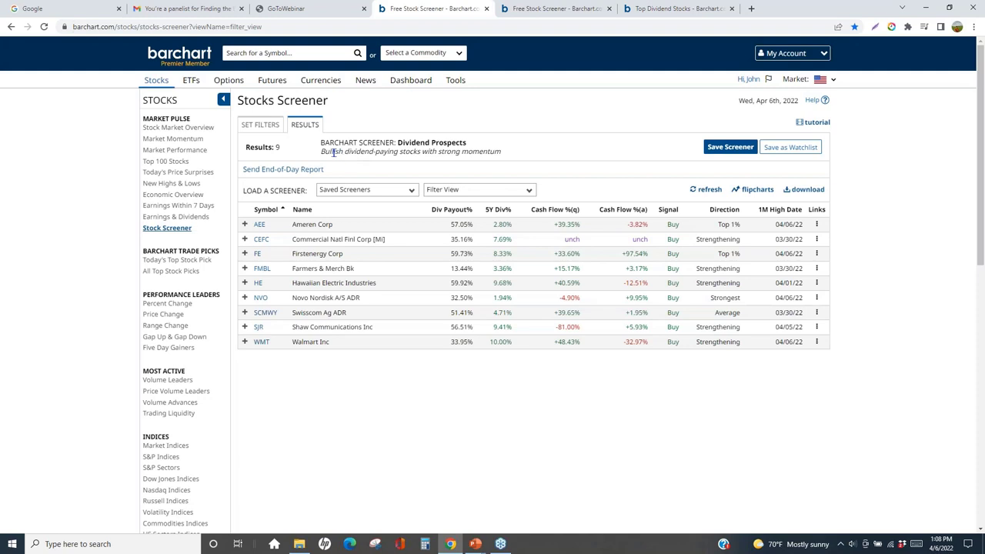
Widen the 5-year dividend growth filter to include Medium and High, 0.01% to 30%, and rerun the screener
{"action": "left_click", "coordinate": [262, 125]}
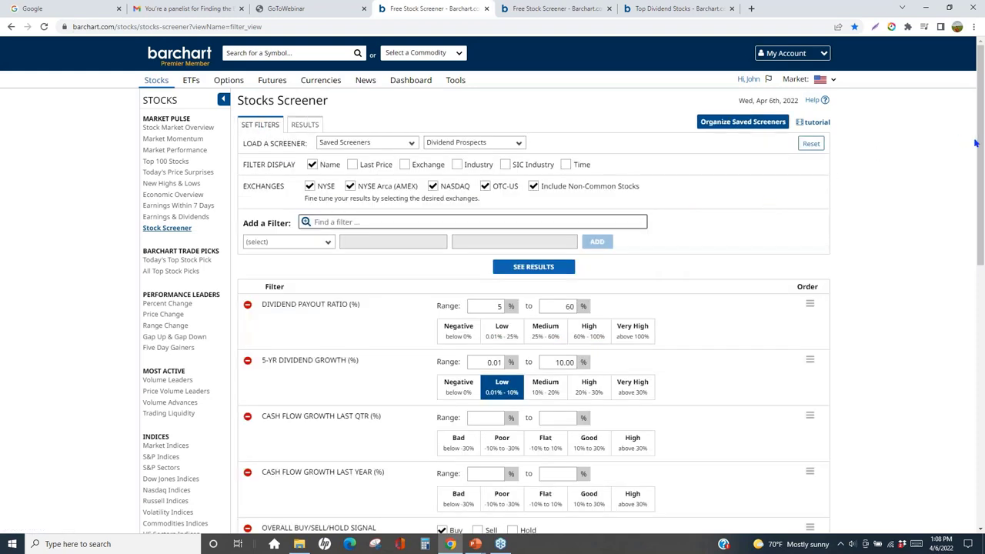
{"action": "left_click_drag", "start_coordinate": [979, 144], "coordinate": [980, 225]}
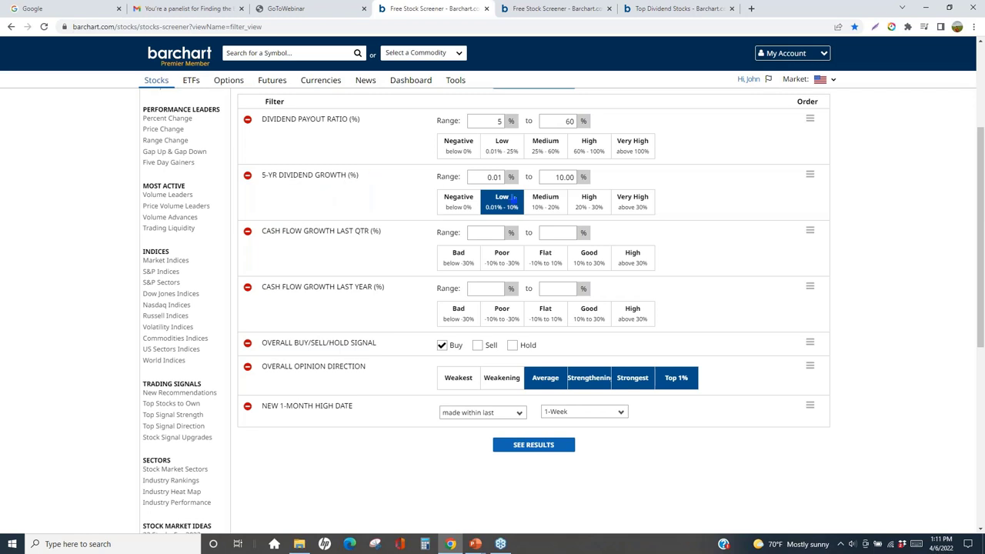
{"action": "left_click", "coordinate": [547, 204]}
{"action": "left_click", "coordinate": [591, 203]}
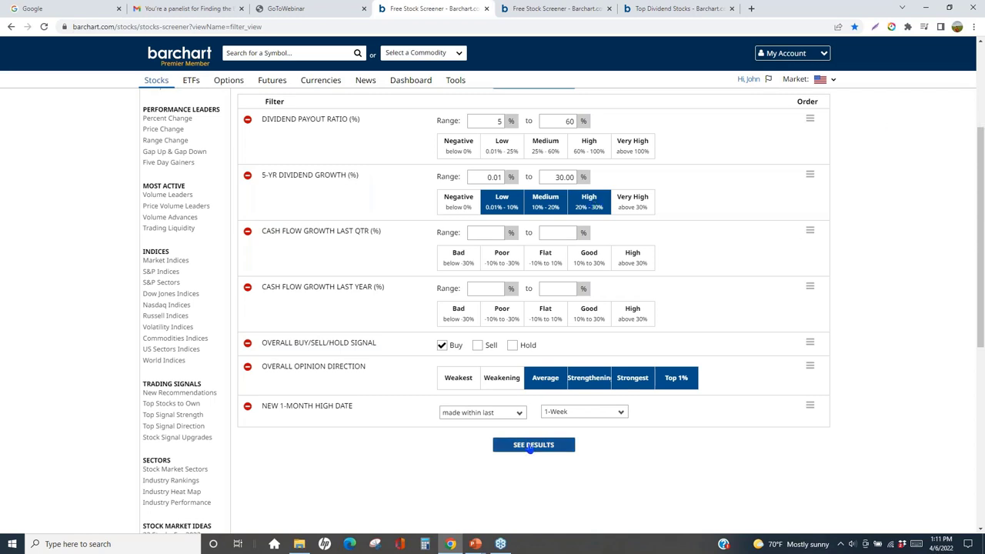
{"action": "left_click", "coordinate": [530, 447]}
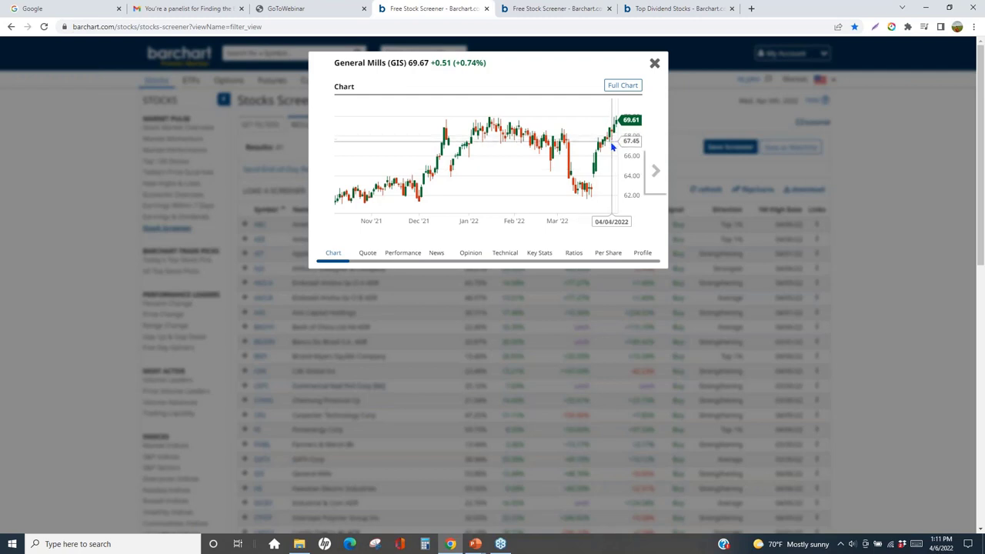
Review the financial ratios and per-share information of General Mills (GIS), including its dividend data
{"action": "left_click", "coordinate": [575, 260]}
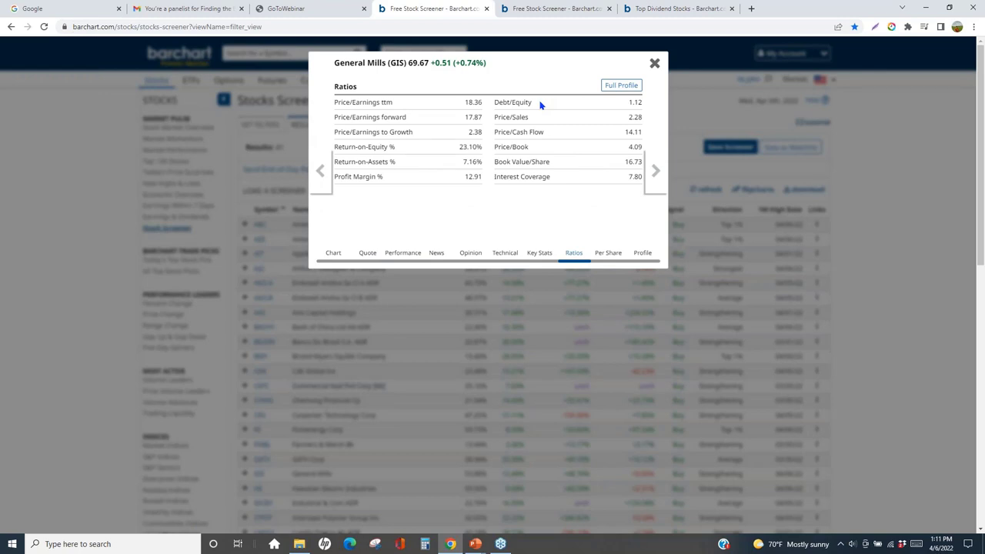
{"action": "left_click", "coordinate": [608, 258]}
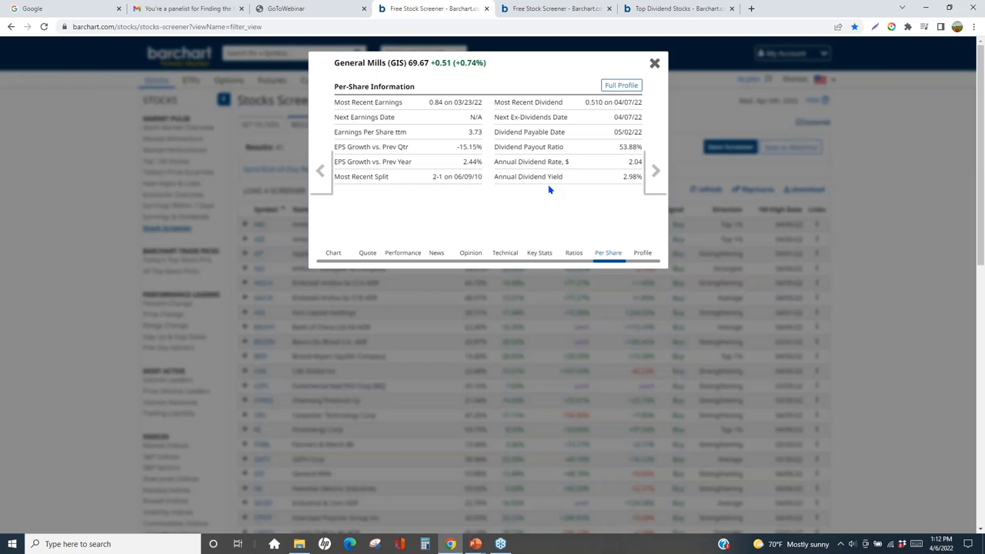
{"action": "left_click", "coordinate": [654, 63]}
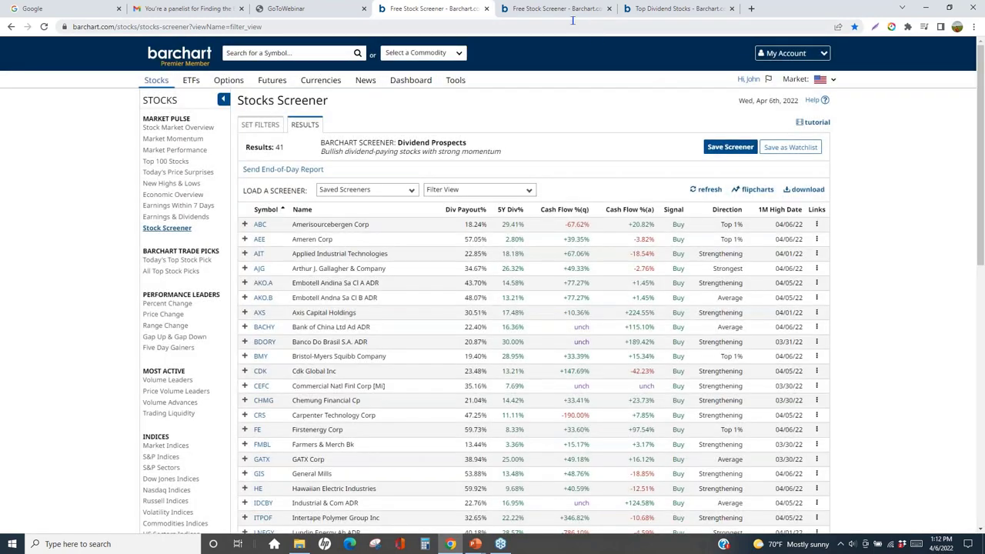
Switch to the Top Dividend Stocks page and reload it to get the latest data
{"action": "left_click", "coordinate": [655, 7]}
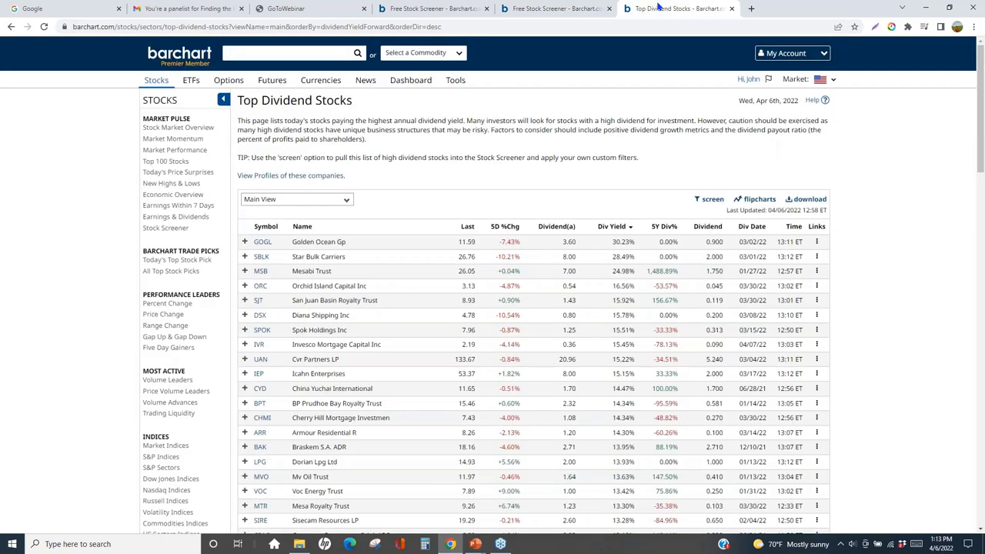
{"action": "left_click", "coordinate": [158, 85]}
{"action": "key", "text": "F5"}
{"action": "left_click", "coordinate": [227, 52]}
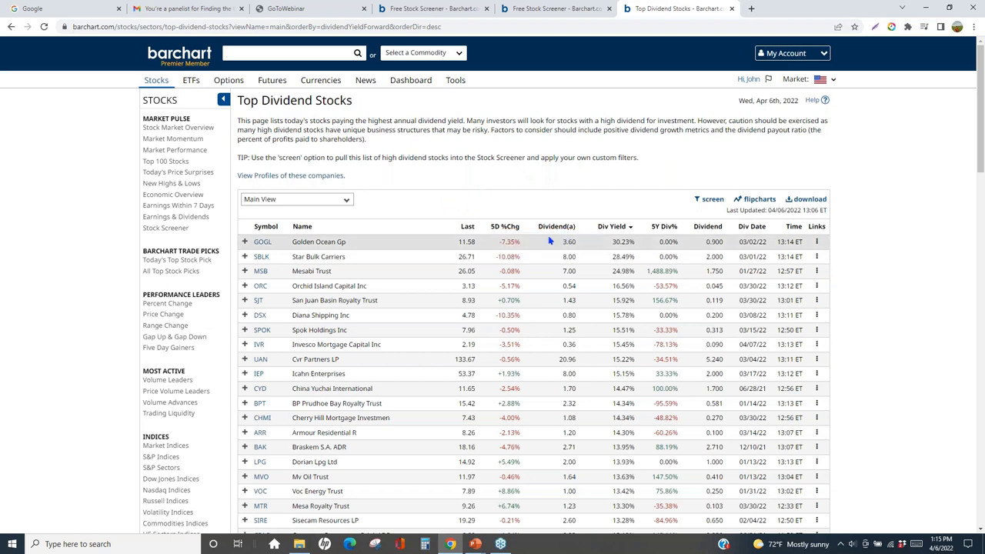
View the flipchart of Orchid Island Capital (ORC) over a one-year period and return to the dividend list
{"action": "mouse_move", "coordinate": [552, 234]}
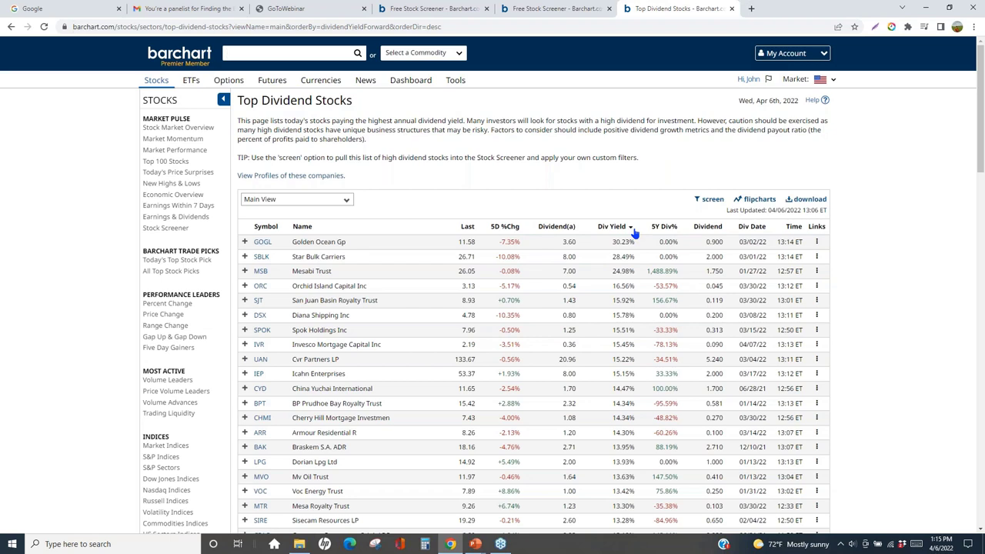
{"action": "left_click", "coordinate": [758, 199]}
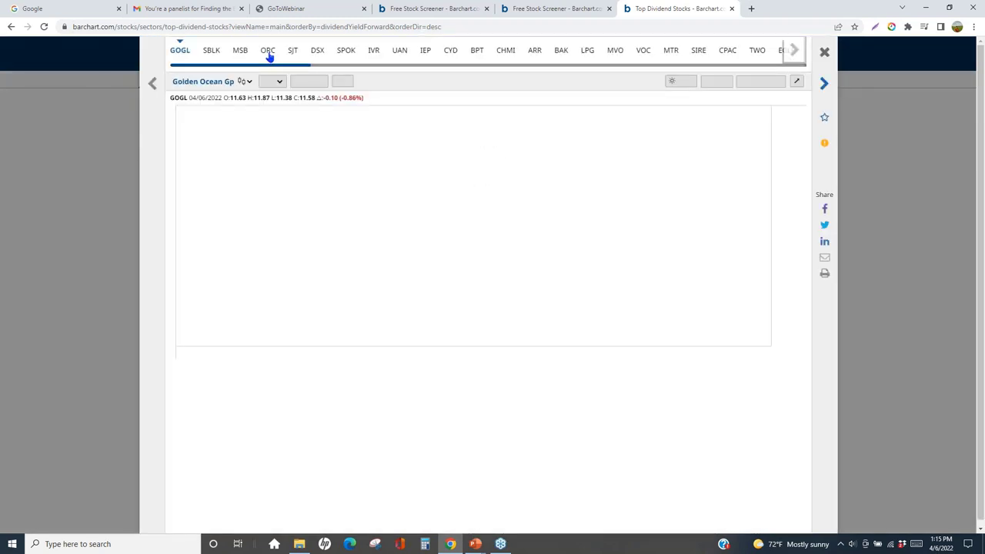
{"action": "left_click", "coordinate": [268, 52]}
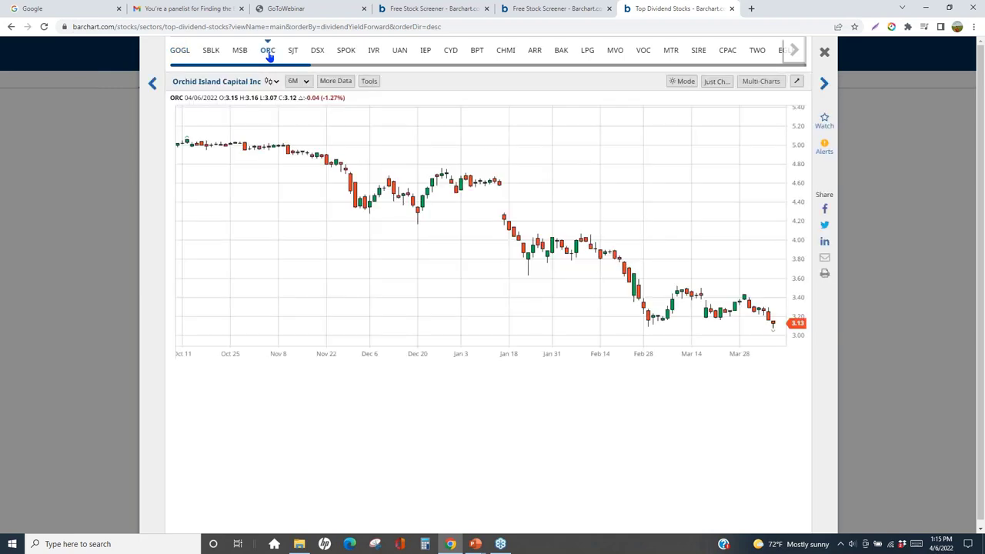
{"action": "left_click", "coordinate": [297, 82]}
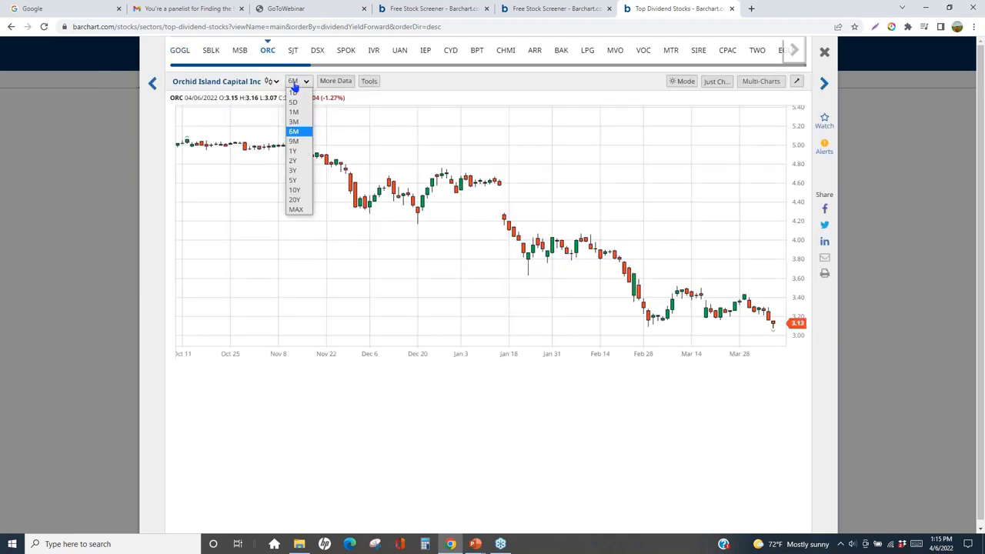
{"action": "left_click", "coordinate": [294, 152]}
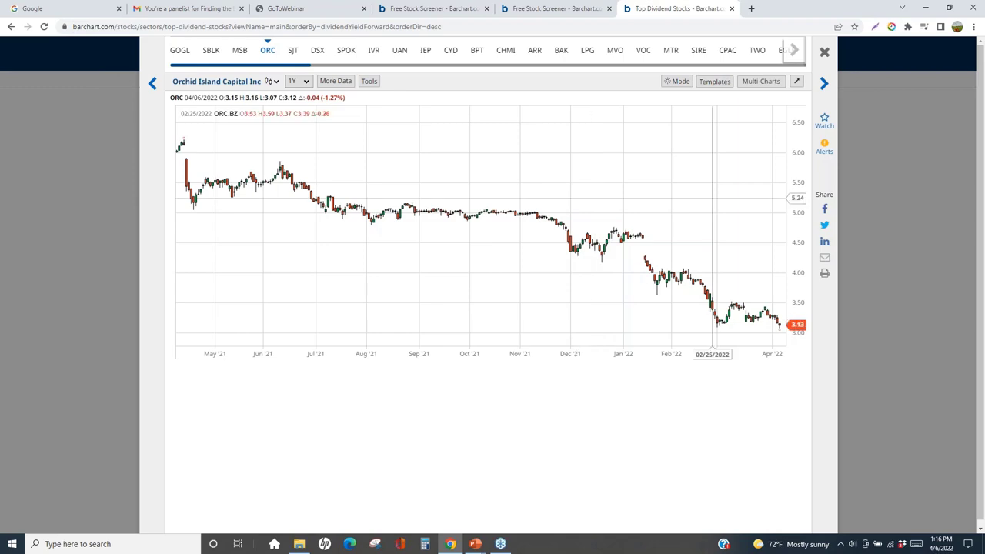
{"action": "left_click", "coordinate": [824, 53]}
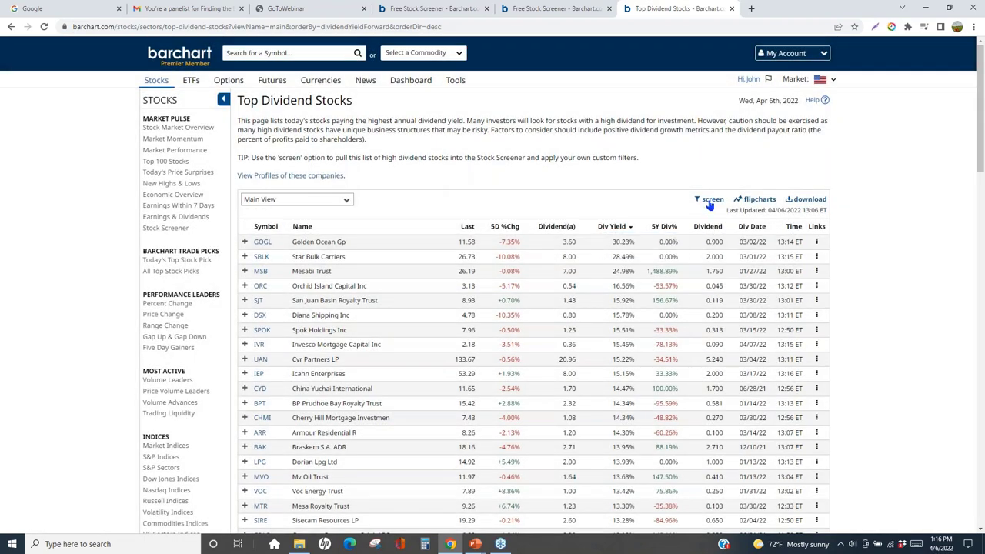
Bring the top dividend list into the Stock Screener and load the saved Dividend Opinion screener
{"action": "left_click", "coordinate": [710, 201]}
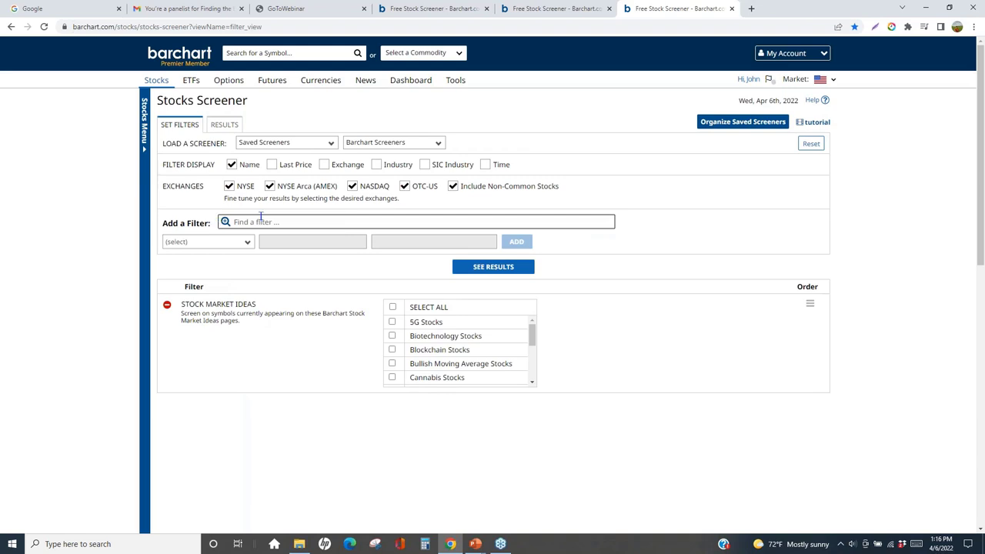
{"action": "left_click", "coordinate": [304, 147]}
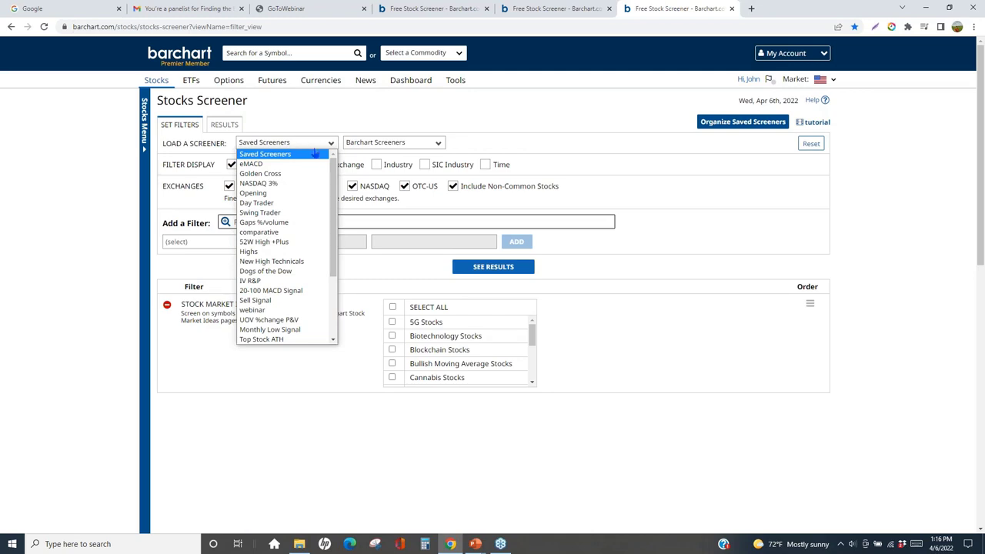
{"action": "left_click_drag", "start_coordinate": [331, 178], "coordinate": [332, 262]}
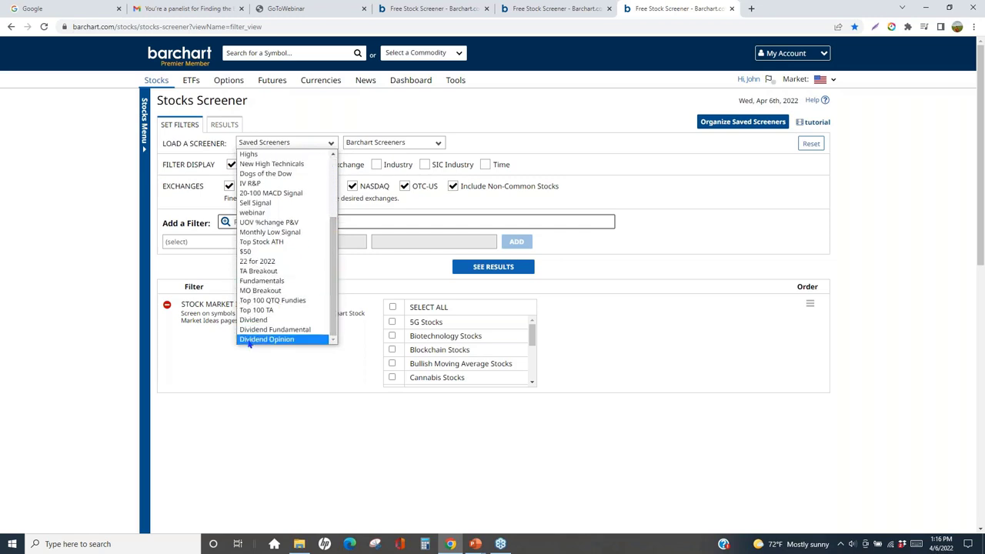
{"action": "left_click", "coordinate": [272, 340]}
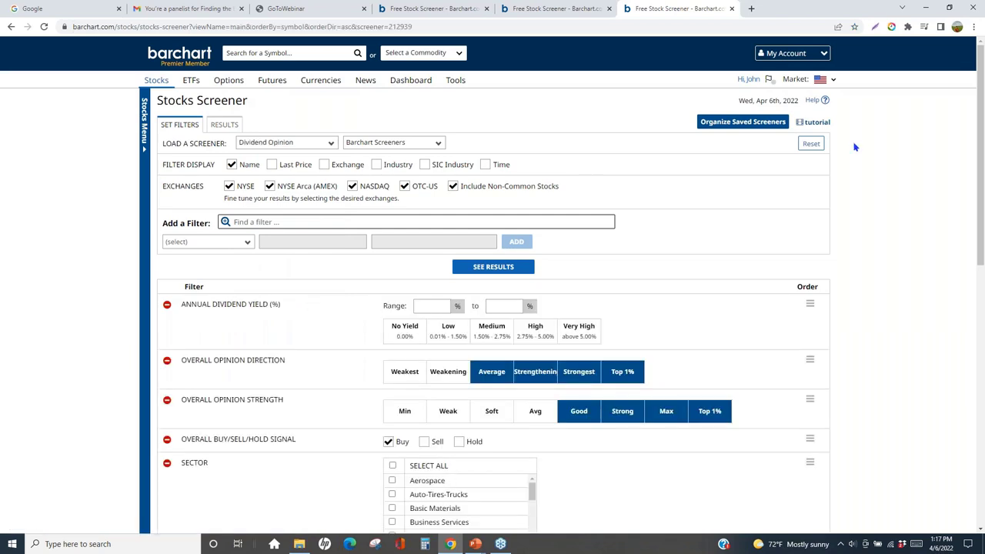
Review the Dividend Opinion filters, including the Dividend Stocks selection under Stock Market Ideas
{"action": "left_click_drag", "start_coordinate": [978, 125], "coordinate": [978, 208]}
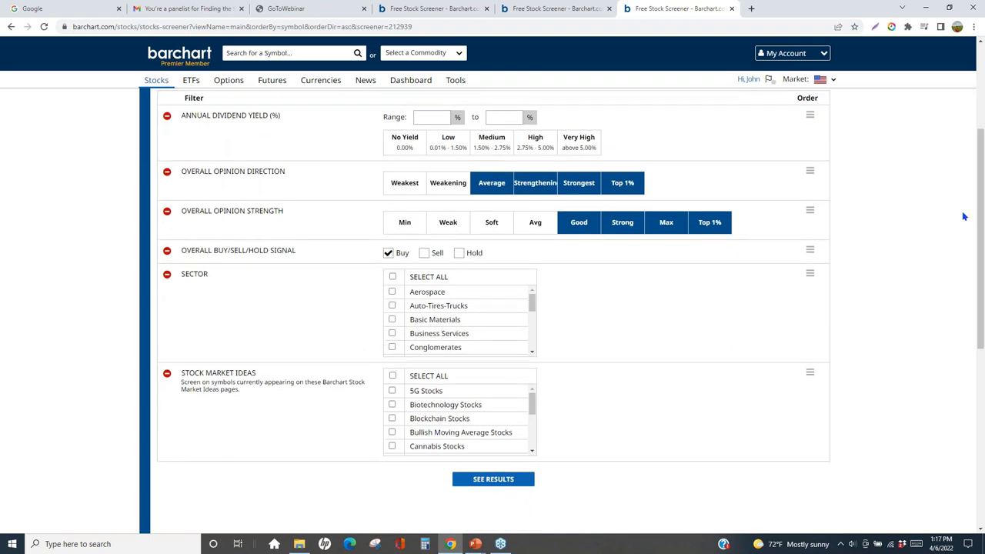
{"action": "left_click_drag", "start_coordinate": [531, 408], "coordinate": [532, 420]}
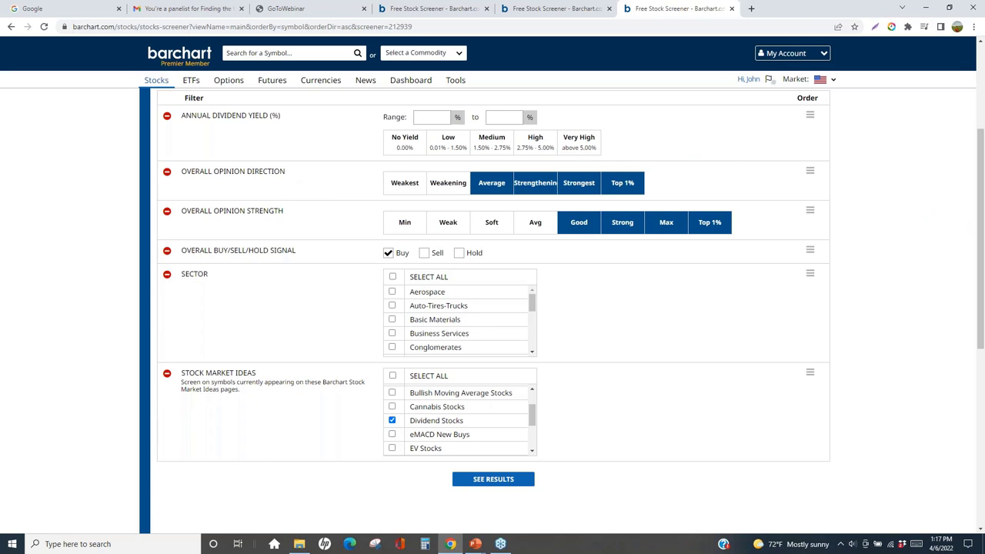
{"action": "left_click_drag", "start_coordinate": [982, 240], "coordinate": [982, 166]}
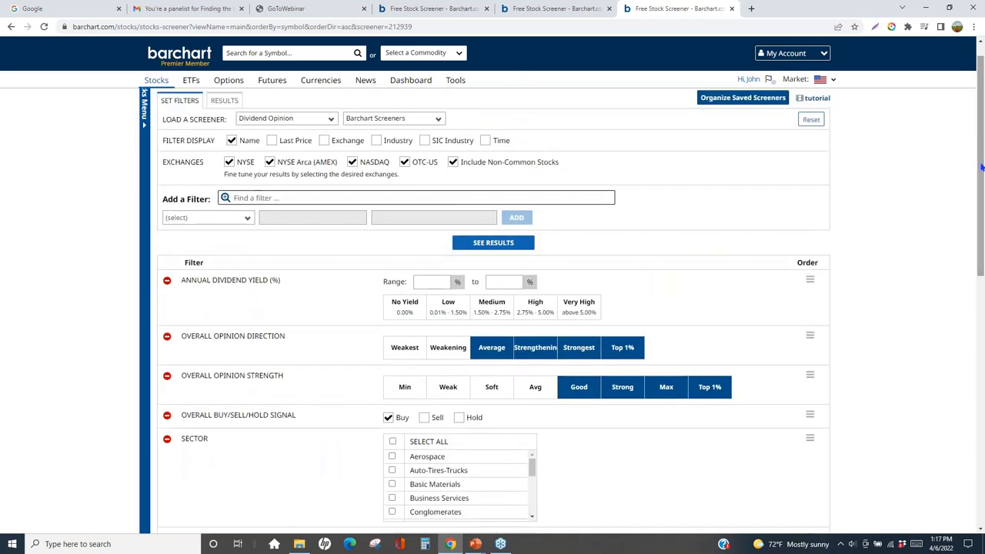
Look through the filter groups available in the Barchart Opinion category for adding a filter
{"action": "left_click", "coordinate": [247, 219]}
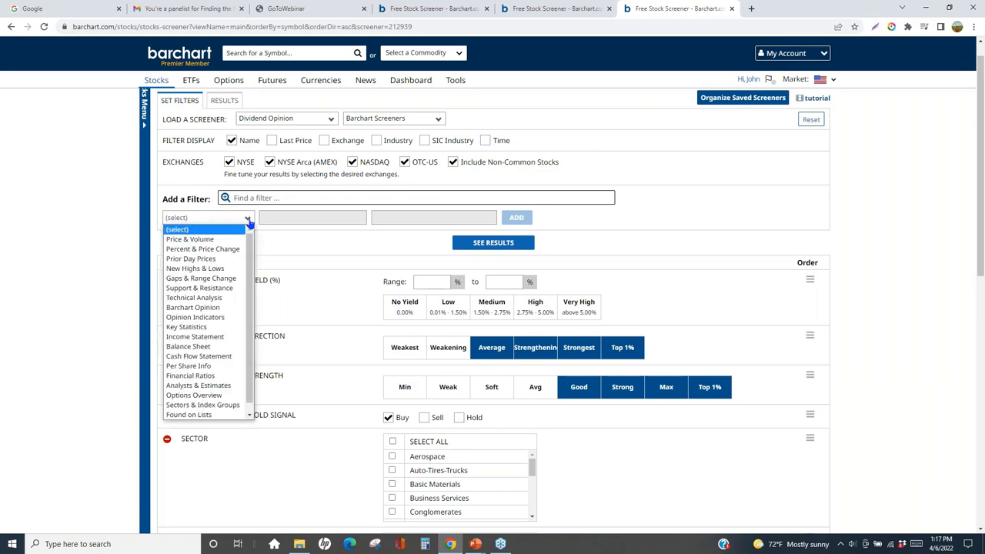
{"action": "left_click", "coordinate": [219, 310]}
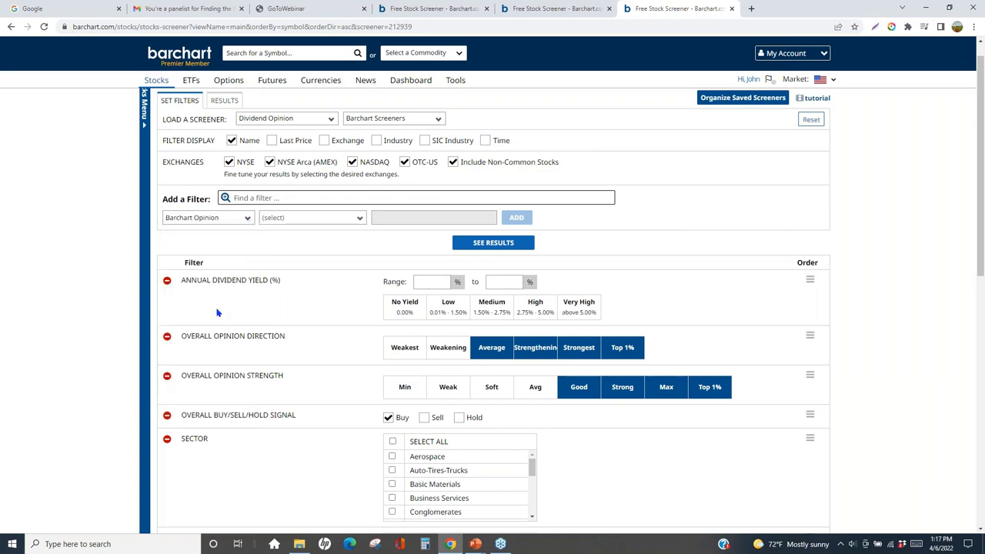
{"action": "left_click", "coordinate": [329, 221]}
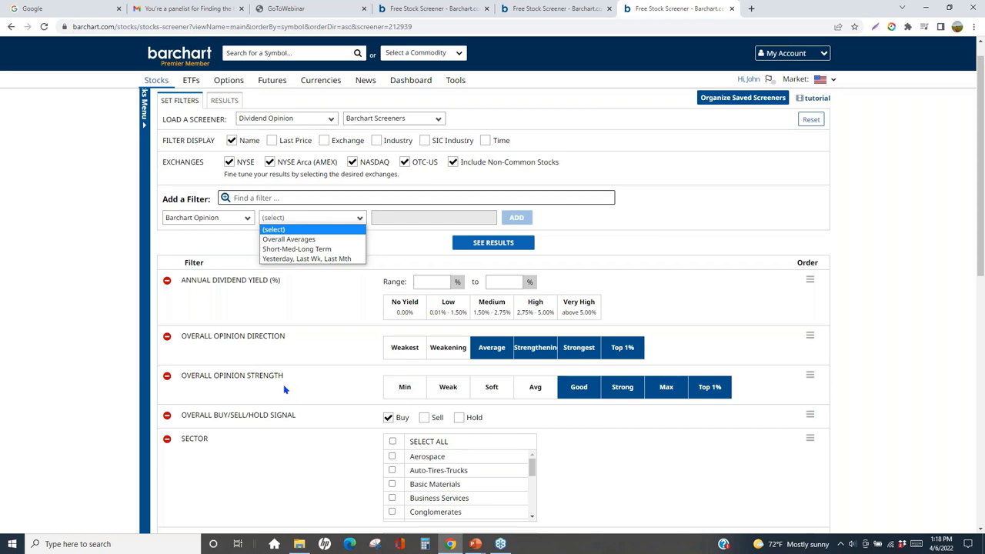
Show the Dividend Opinion screener results in Filter View, sorted by dividend yield from highest to lowest
{"action": "left_click", "coordinate": [493, 245]}
{"action": "left_click", "coordinate": [494, 245]}
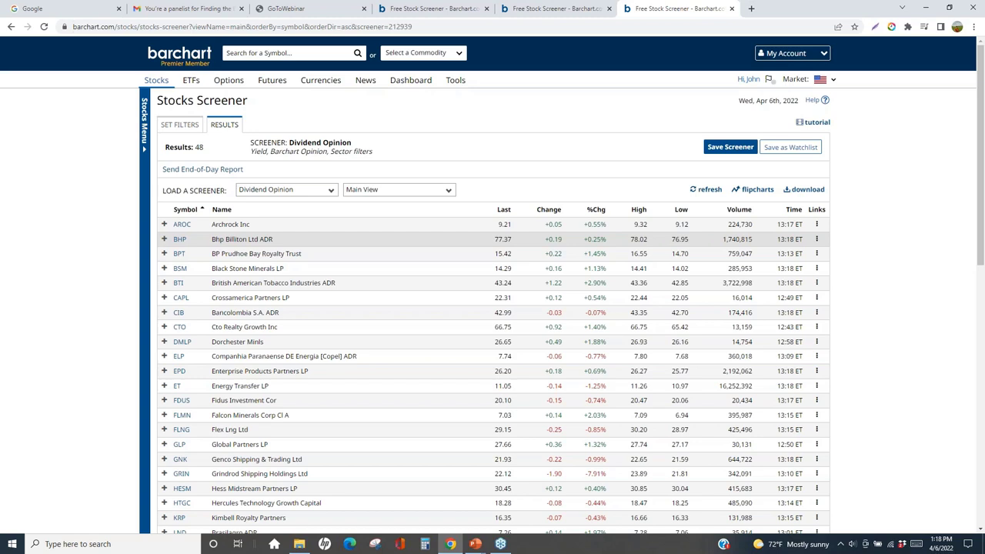
{"action": "left_click", "coordinate": [396, 194]}
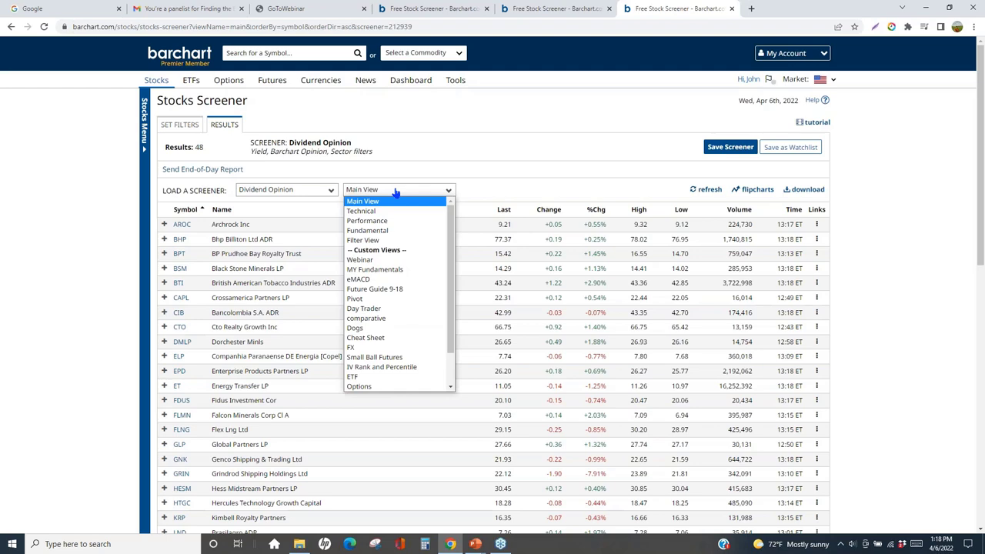
{"action": "left_click", "coordinate": [380, 241]}
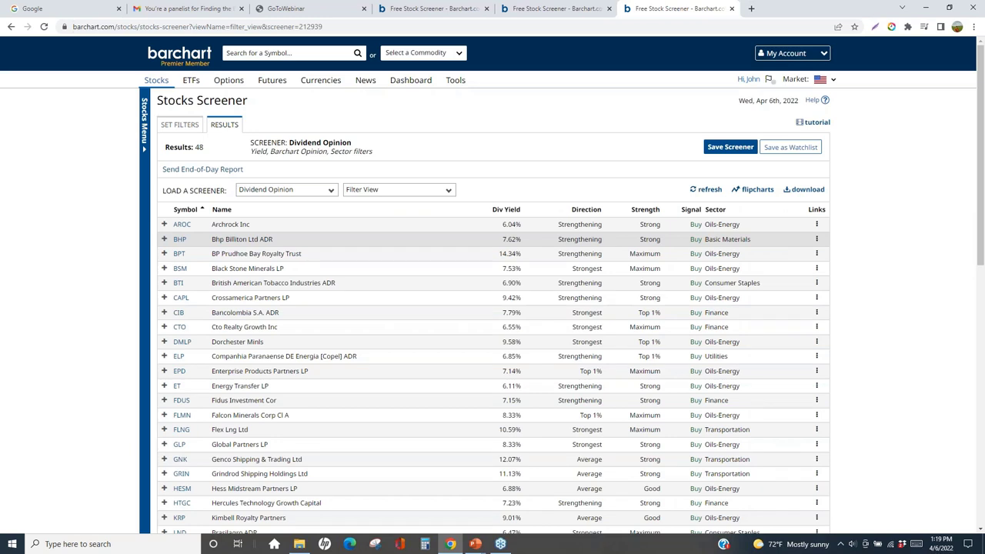
{"action": "left_click", "coordinate": [514, 210]}
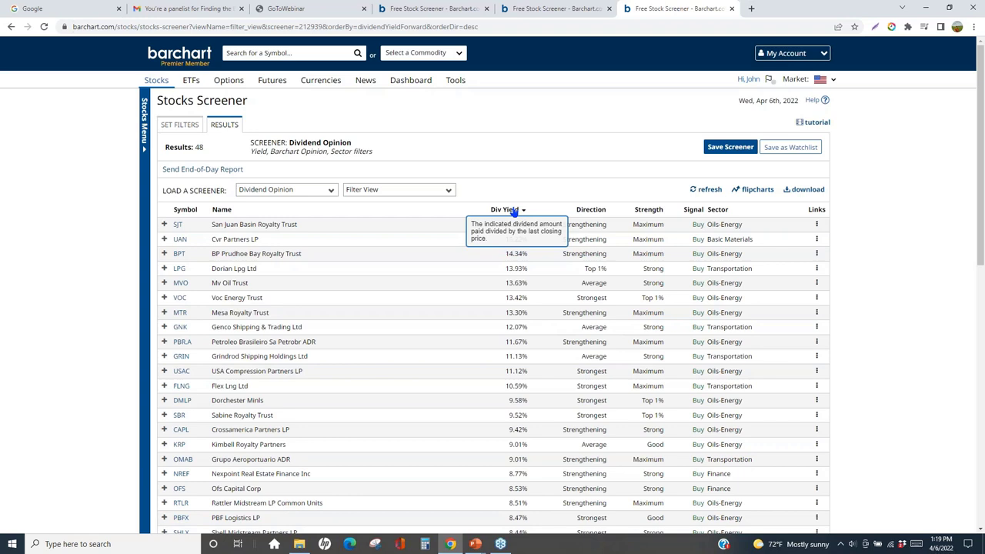